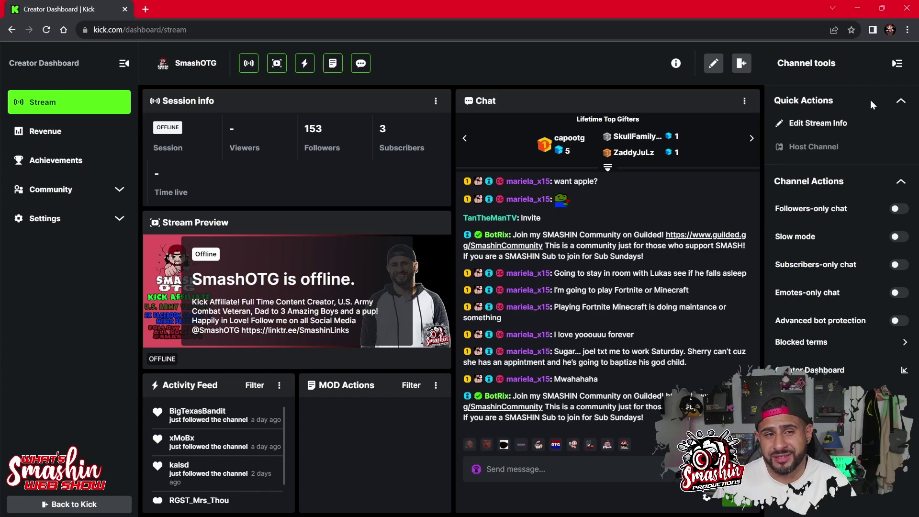
Step: Return from the Creator Dashboard to the public channel page using 'Go back to channel'
click(741, 64)
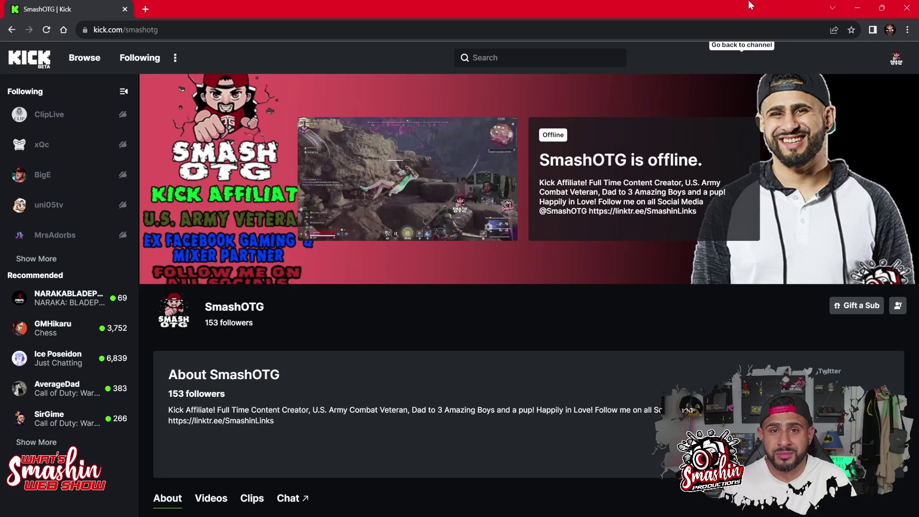
Step: Scroll down the channel page to the About Me, Schedule, Rules and Clan Brand panels
scroll(470, 218, down, 3)
scroll(335, 311, down, 1)
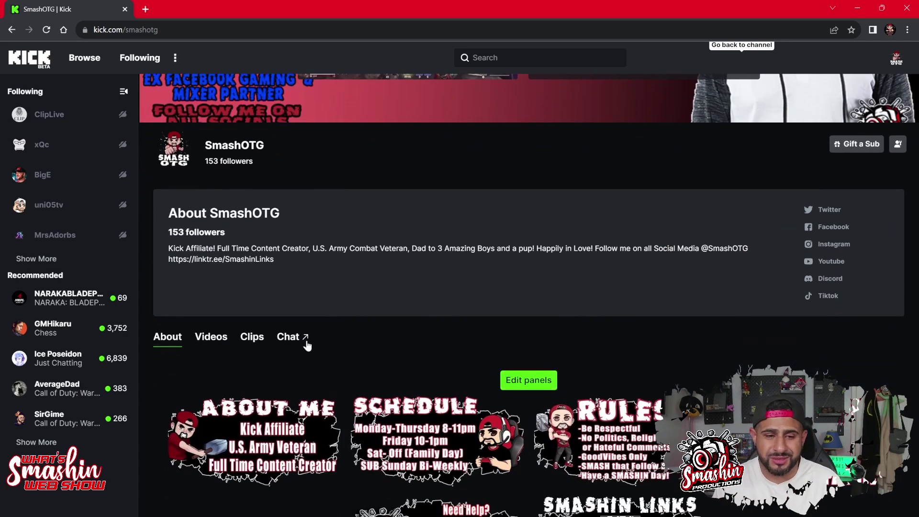
scroll(220, 314, down, 1)
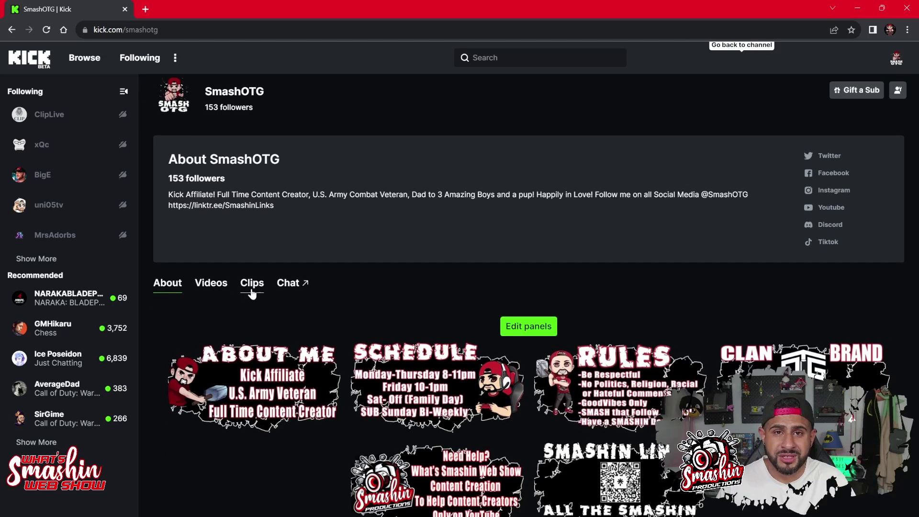
Step: Switch to the Clips tab and browse the one-minute clips led by 'Invincible'
click(252, 293)
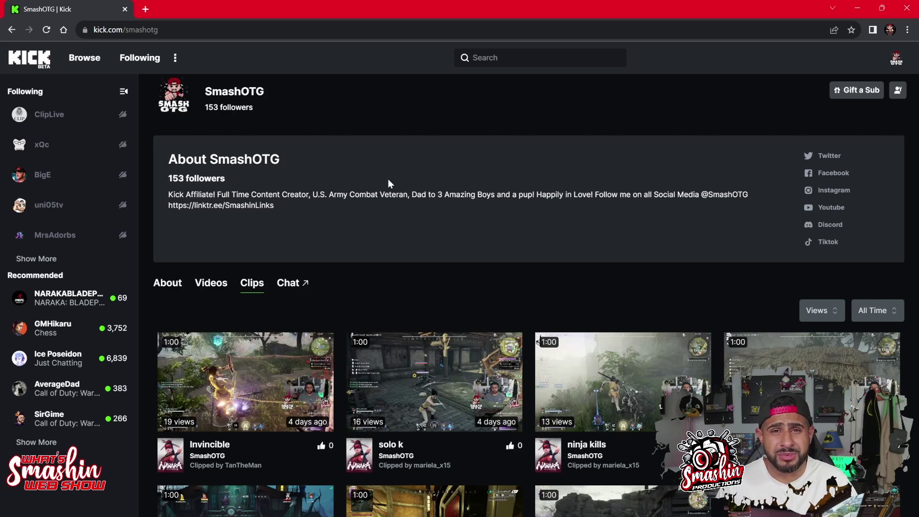
scroll(412, 187, down, 2)
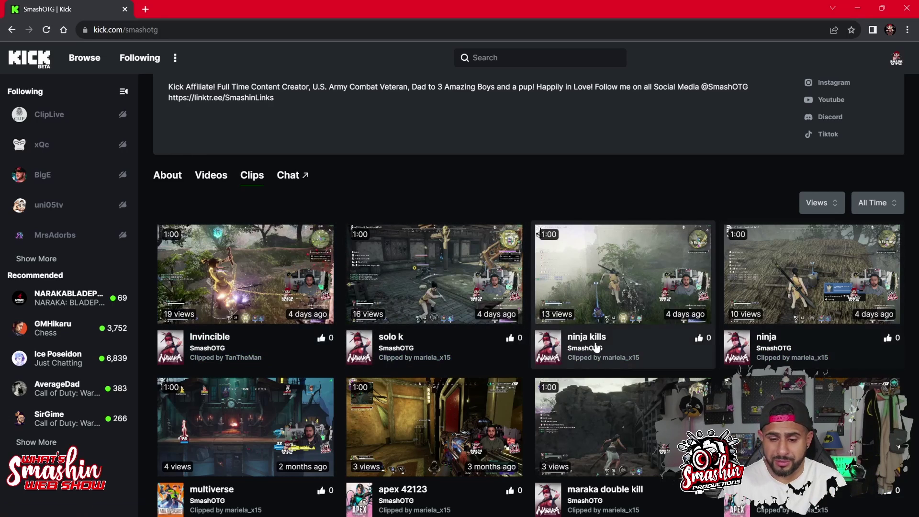
scroll(595, 348, down, 2)
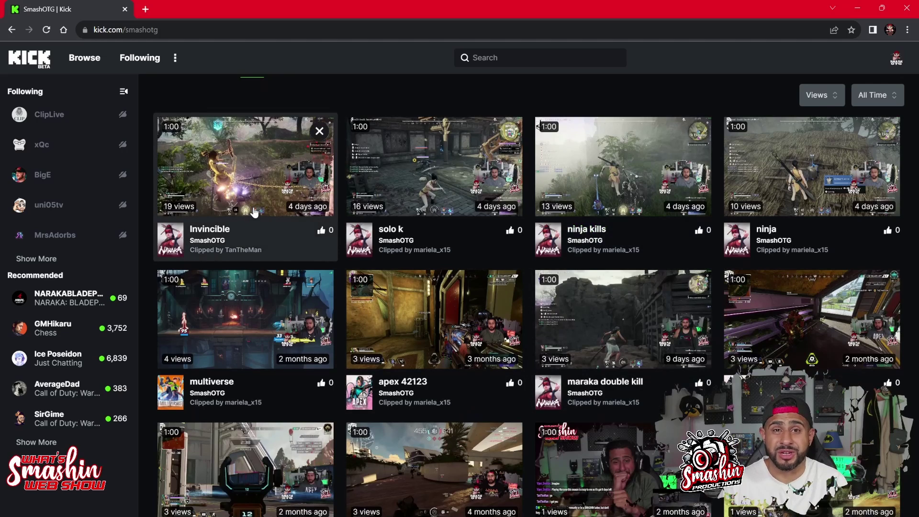
scroll(334, 243, up, 2)
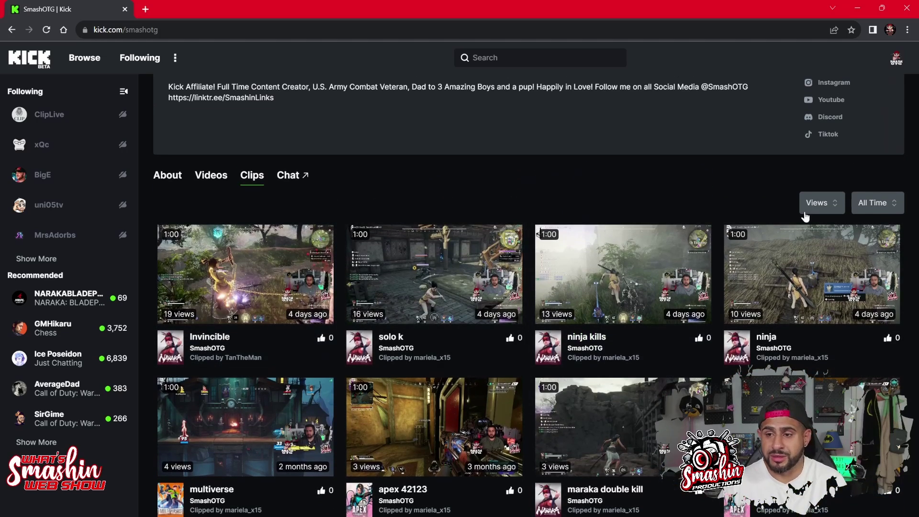
Step: Sort the channel's clips by Date and scroll through the resulting list
click(828, 207)
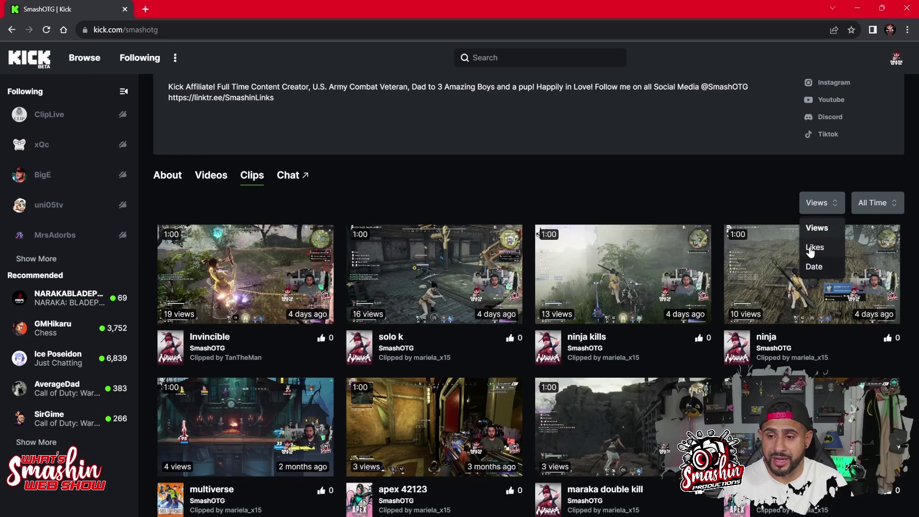
click(814, 267)
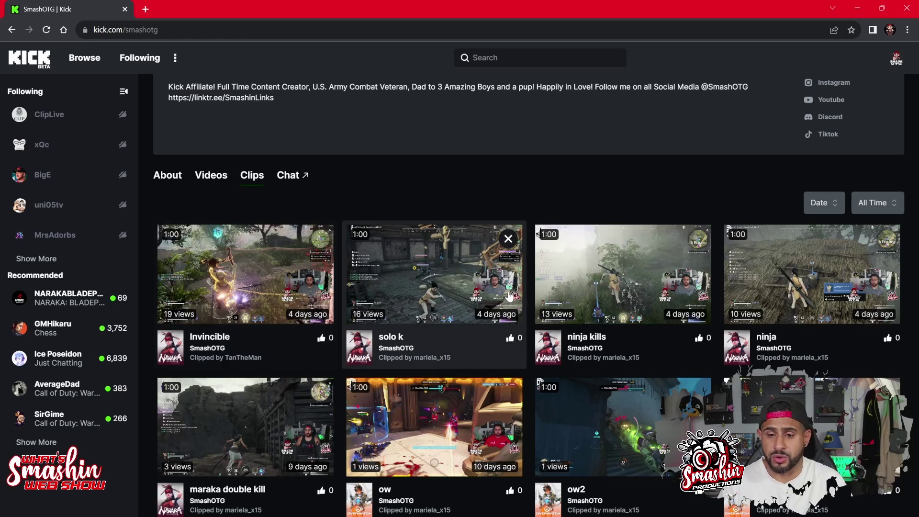
scroll(433, 279, down, 3)
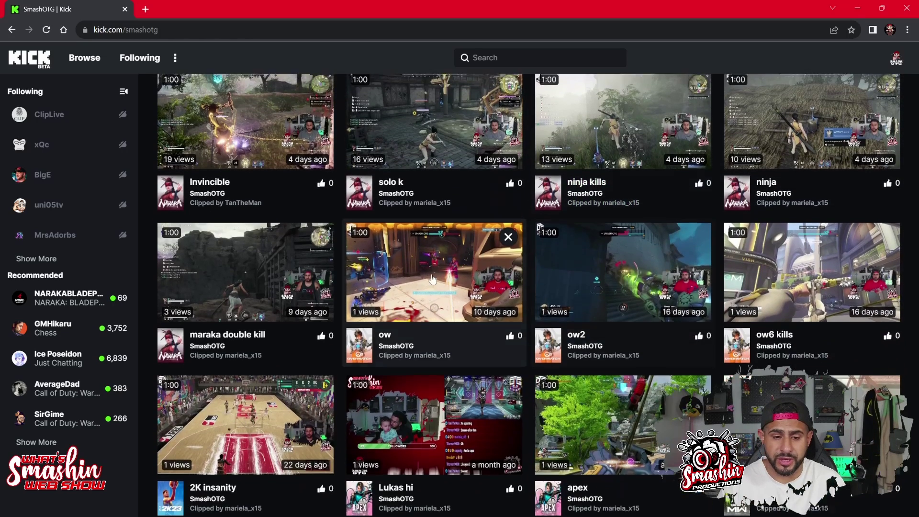
scroll(670, 263, down, 1)
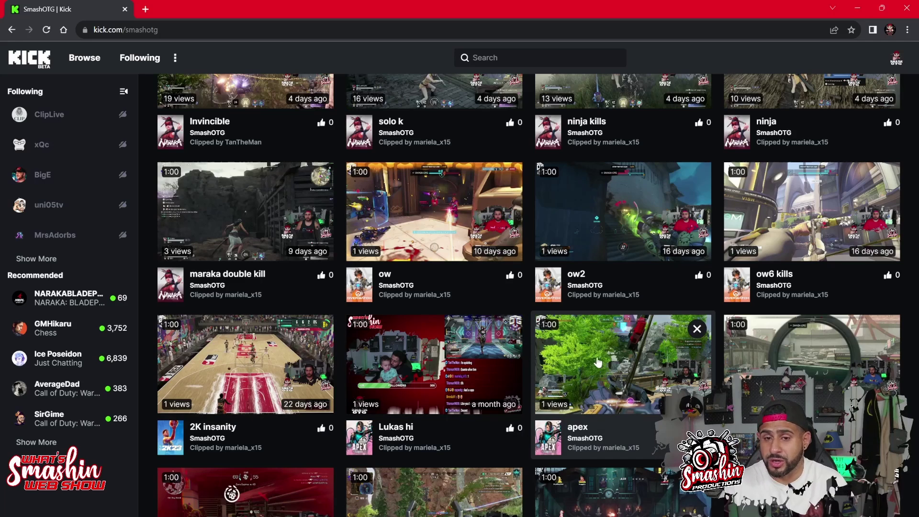
scroll(598, 363, up, 8)
scroll(517, 232, down, 3)
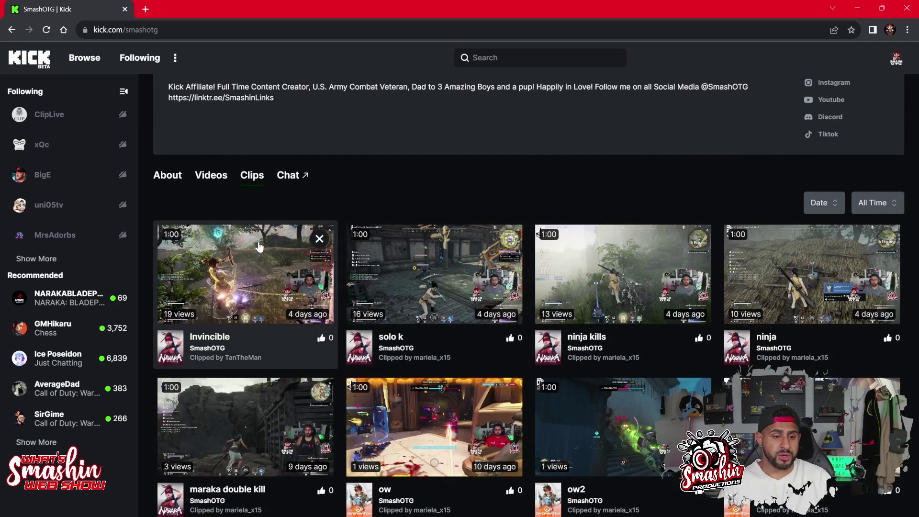
scroll(624, 302, down, 1)
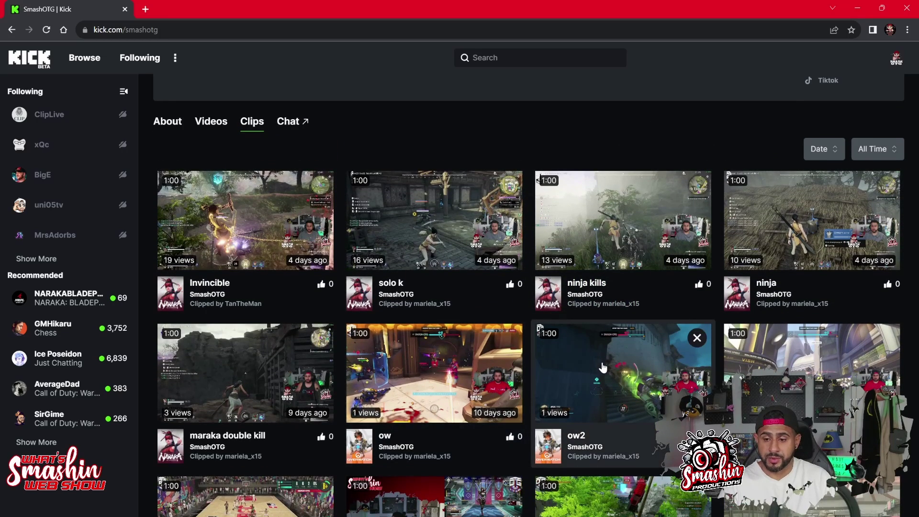
Step: Open the 'ow6 kills' clip, start and pause playback, and show its share options
click(814, 368)
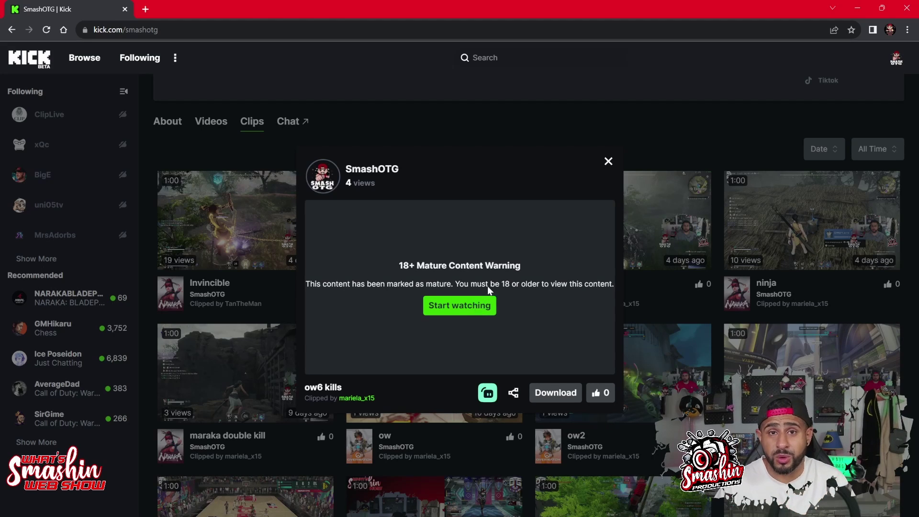
click(459, 307)
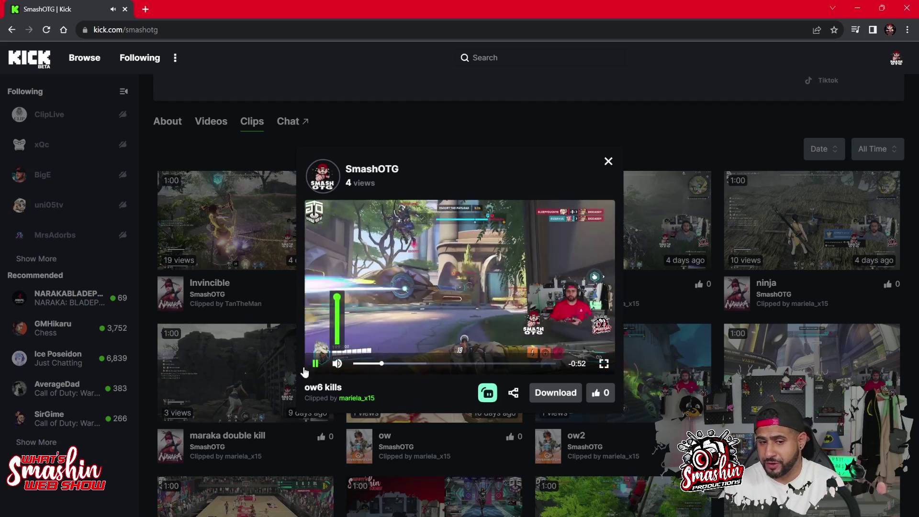
click(316, 364)
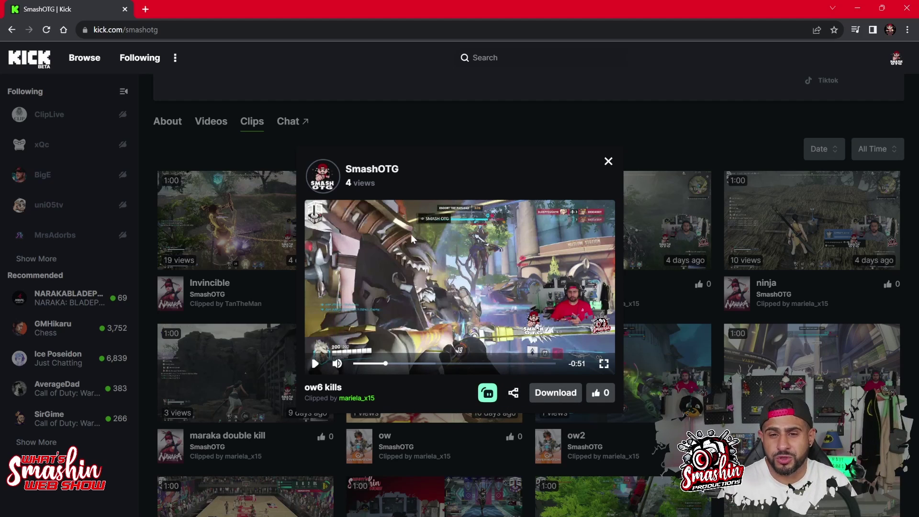
click(510, 395)
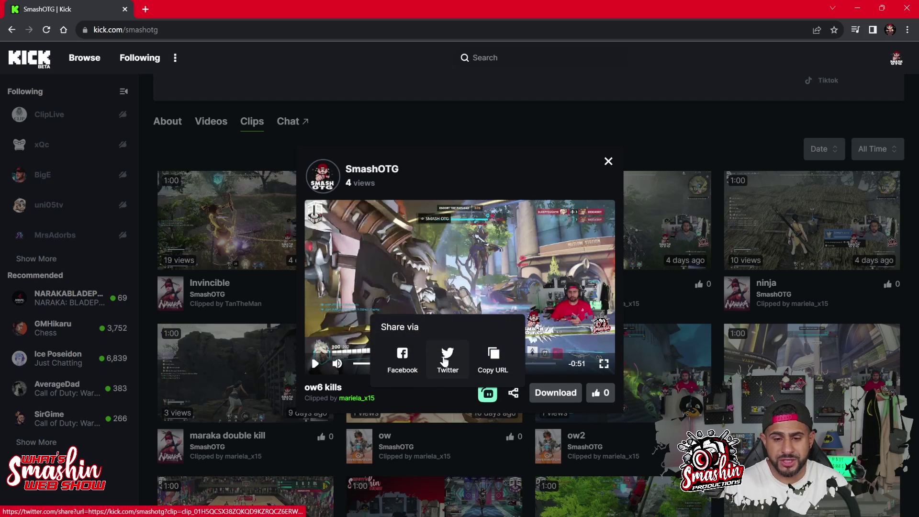
Step: Share the 'ow6 kills' clip to Twitter, opening a prefilled X post
click(449, 360)
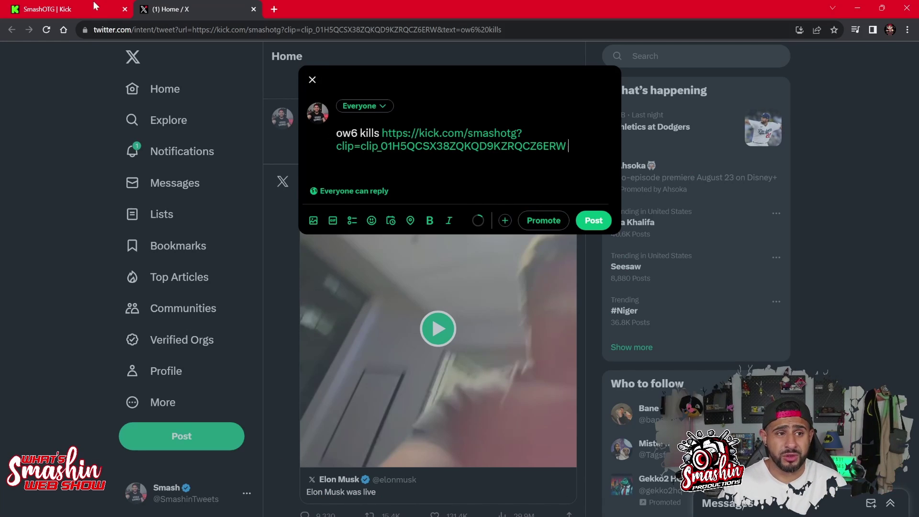
Step: Share the 'ow6 kills' clip to Facebook from the Kick tab, then return to Kick
mouse_move(94, 5)
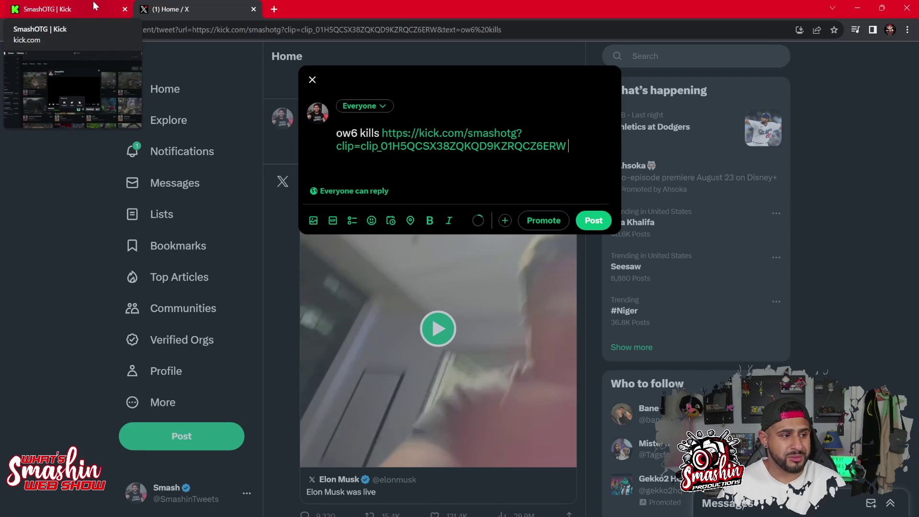
click(94, 6)
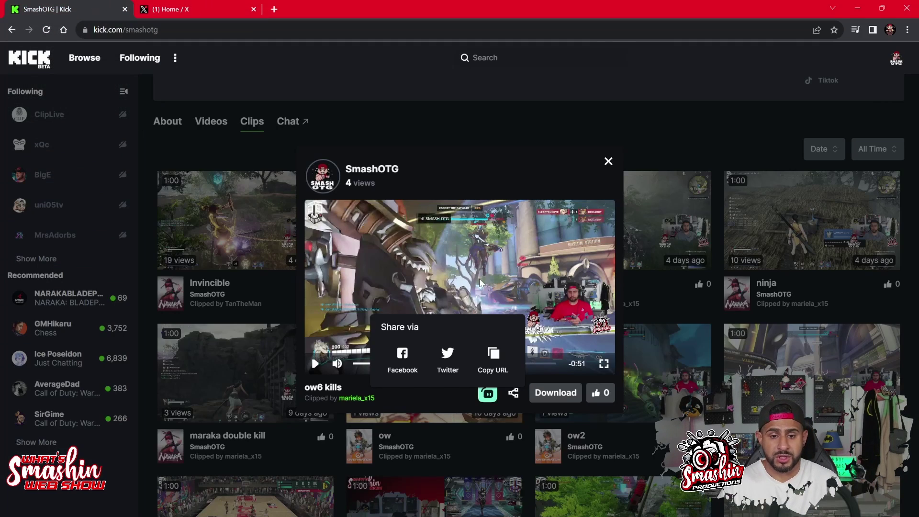
click(403, 359)
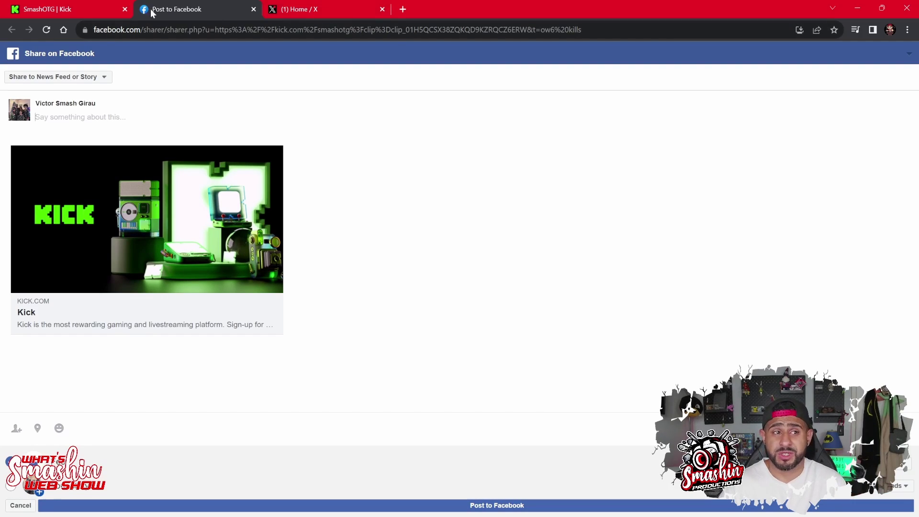
click(70, 8)
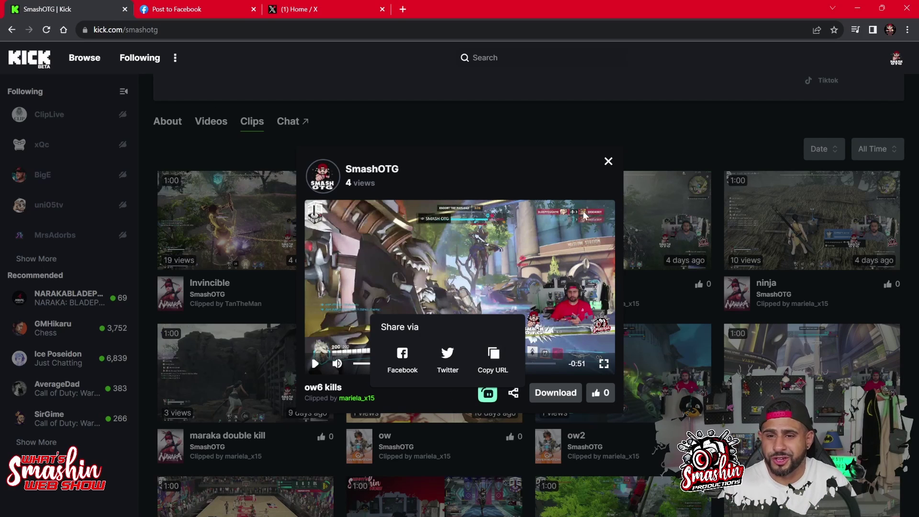
Step: Close the clip and open the 3:14:54 broadcast 'I'm a NINJA! NARAKA I'm LOVING it!!!'
click(608, 162)
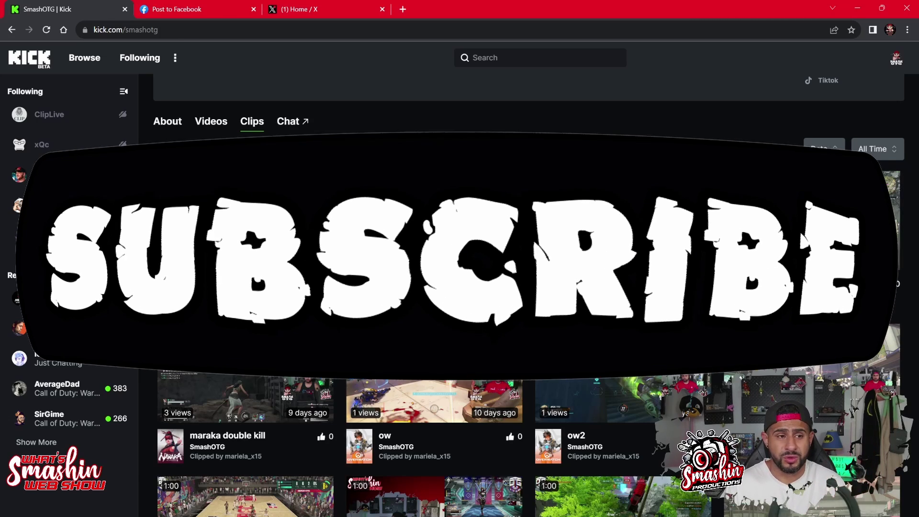
scroll(495, 229, up, 5)
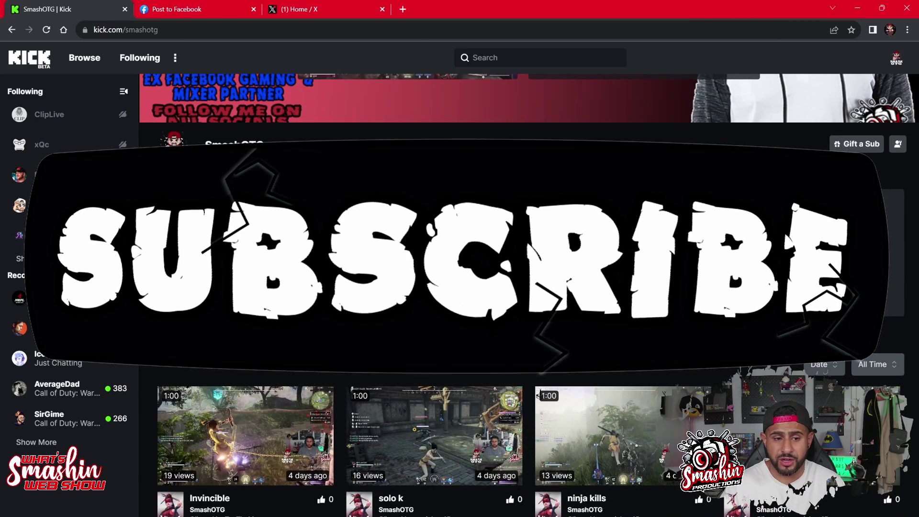
scroll(361, 212, down, 5)
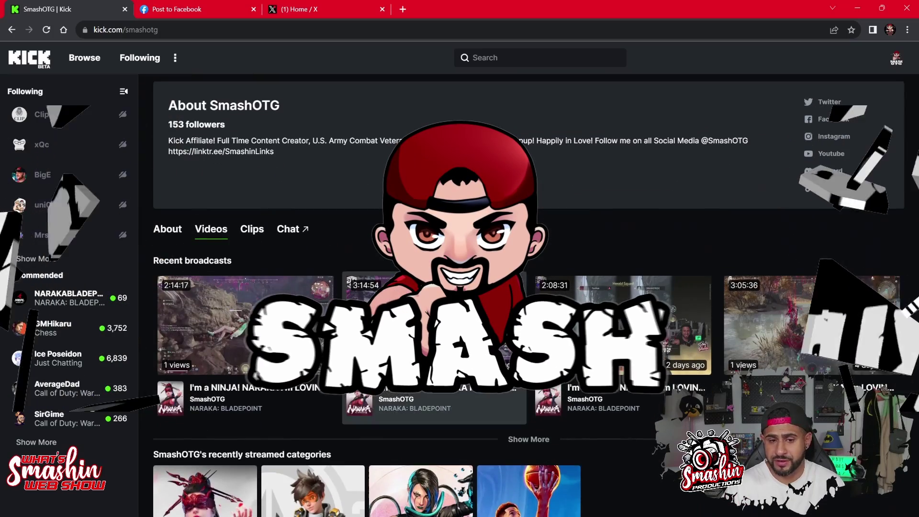
scroll(362, 212, up, 2)
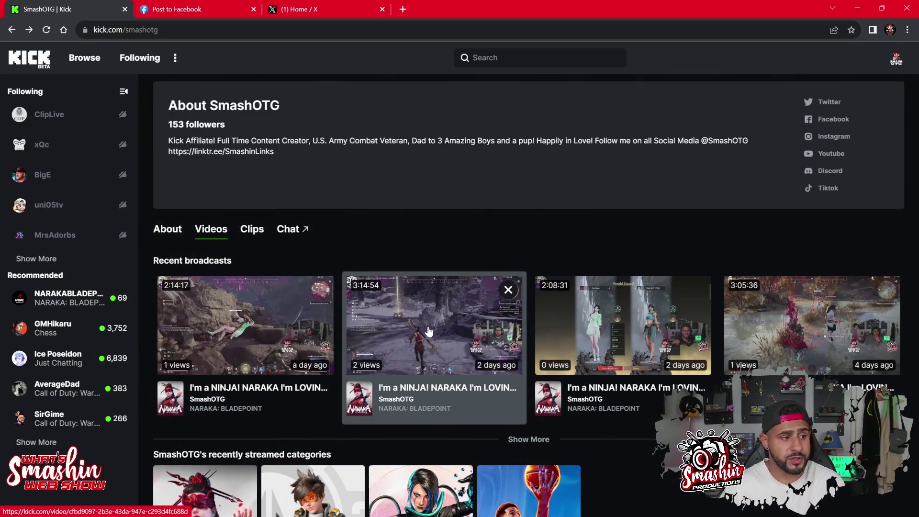
click(429, 331)
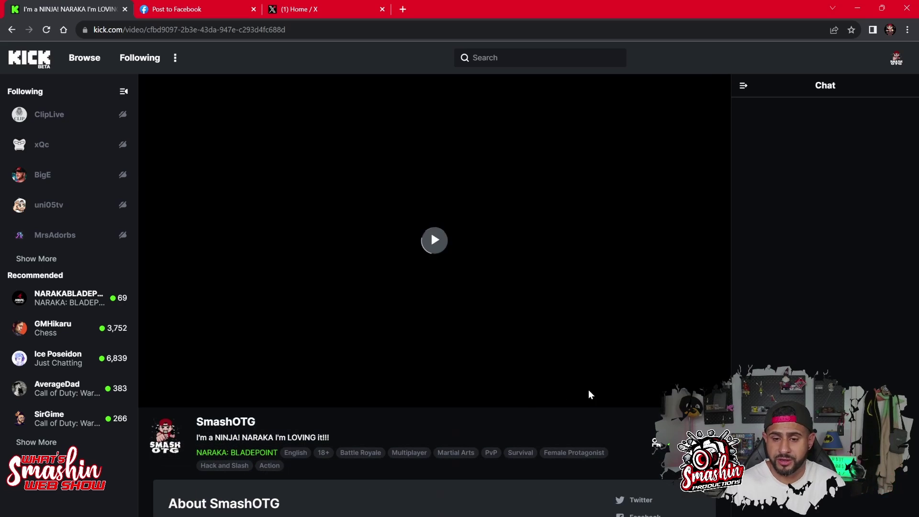
Step: Play the broadcast muted from about 3:01, then skip ahead to the final-minute match results
mouse_move(463, 266)
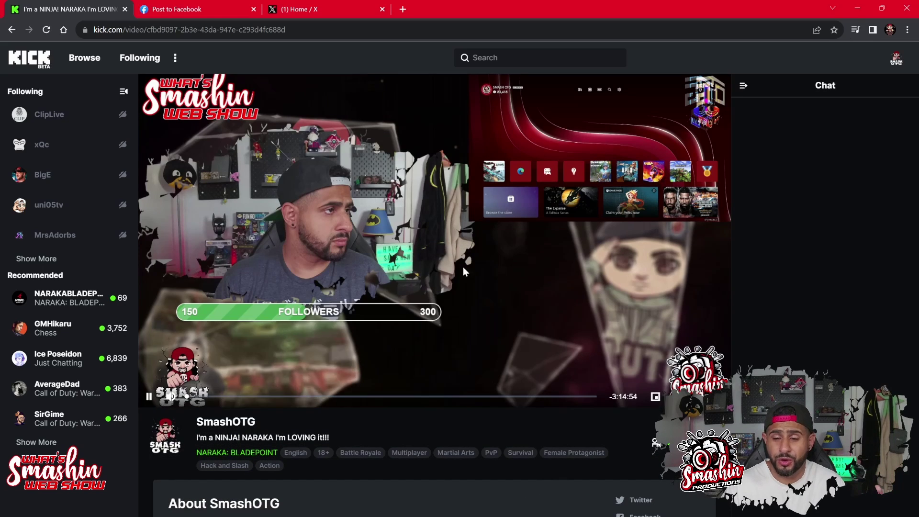
click(570, 398)
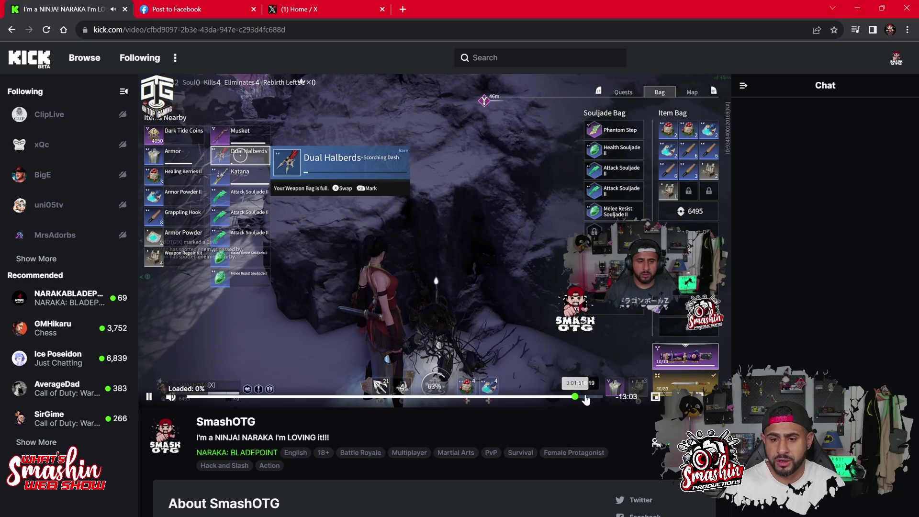
click(589, 397)
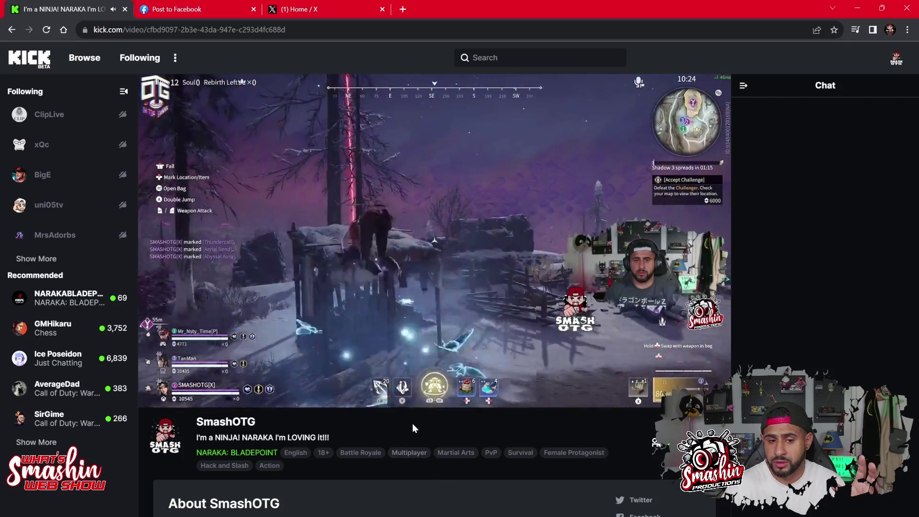
click(169, 388)
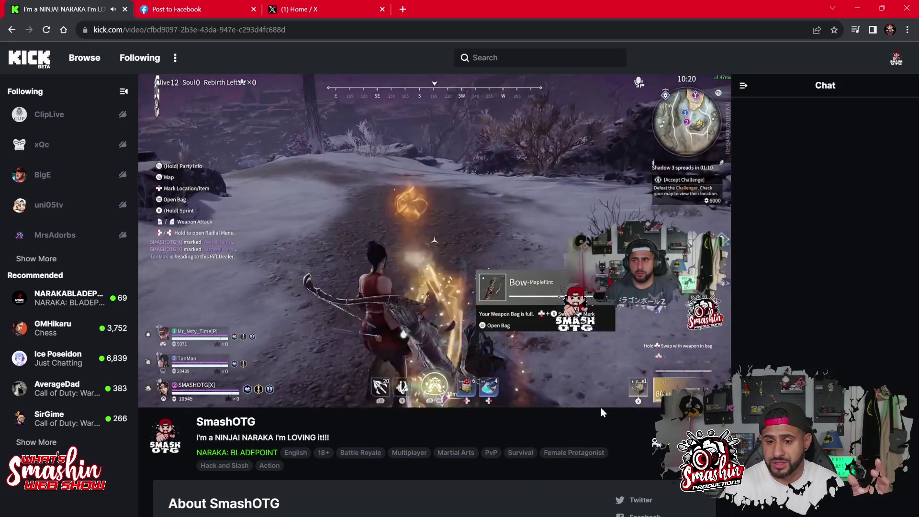
click(595, 397)
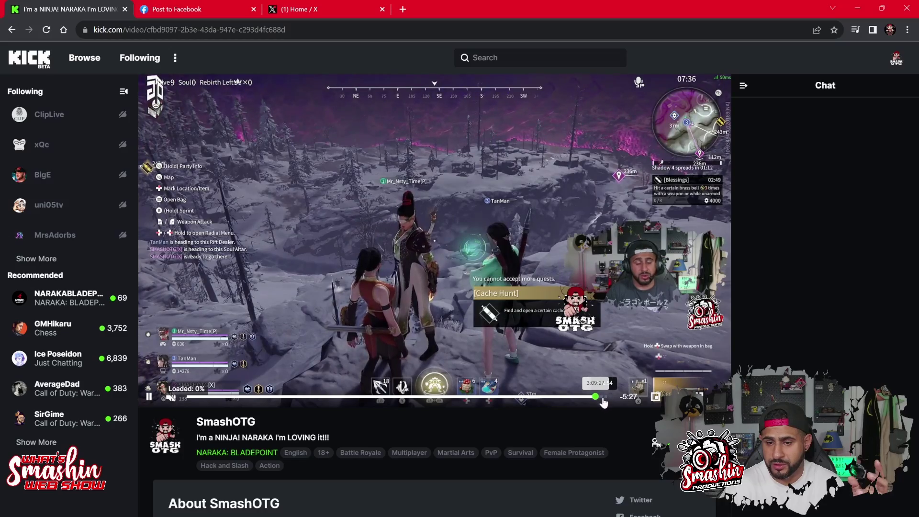
click(601, 398)
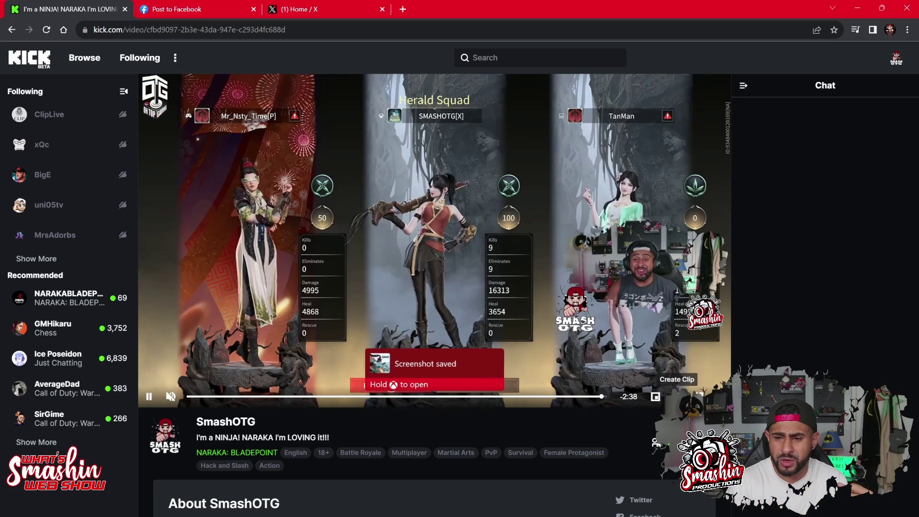
Step: Create a 60-second clip spanning 0:30–1:30, describe it 'NarakaBlade', and publish it
click(699, 396)
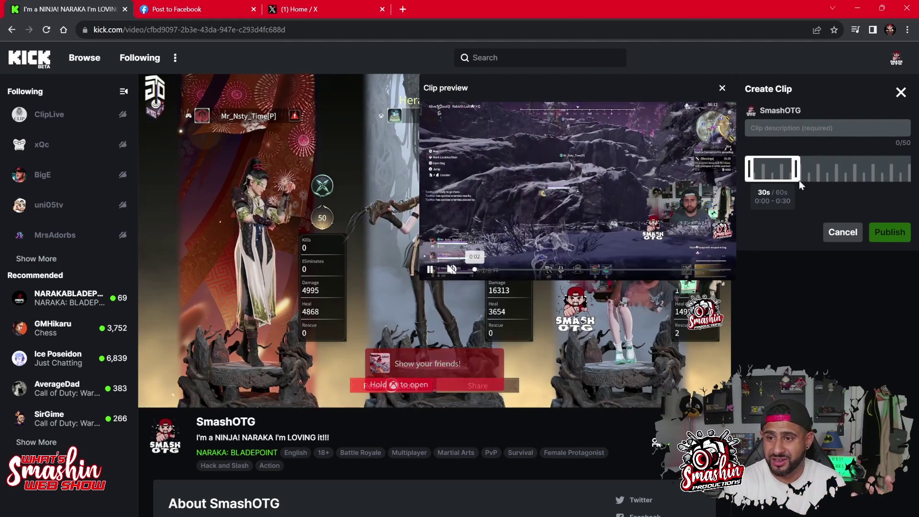
drag(798, 177, 910, 164)
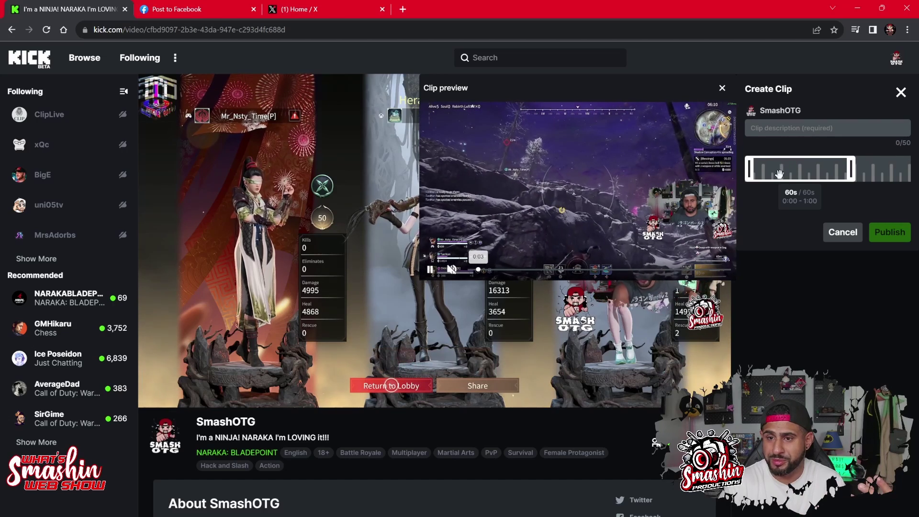
drag(779, 173, 848, 174)
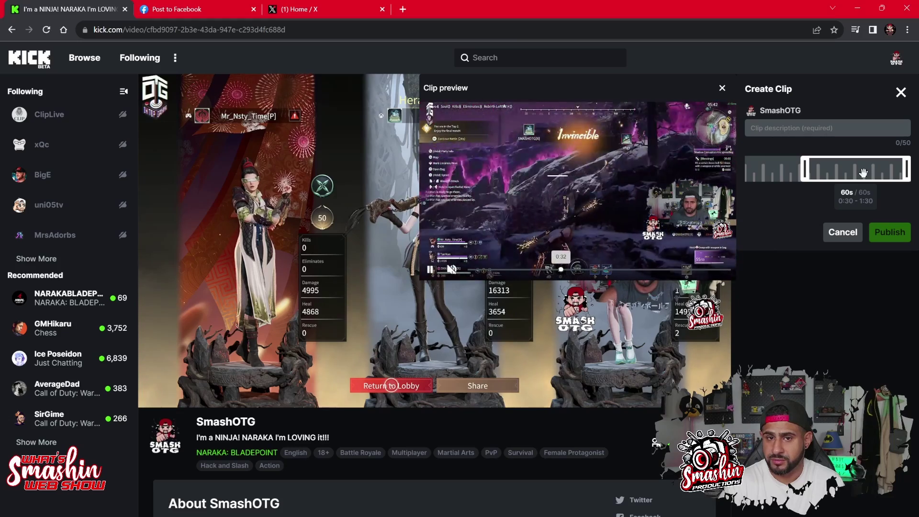
click(828, 127)
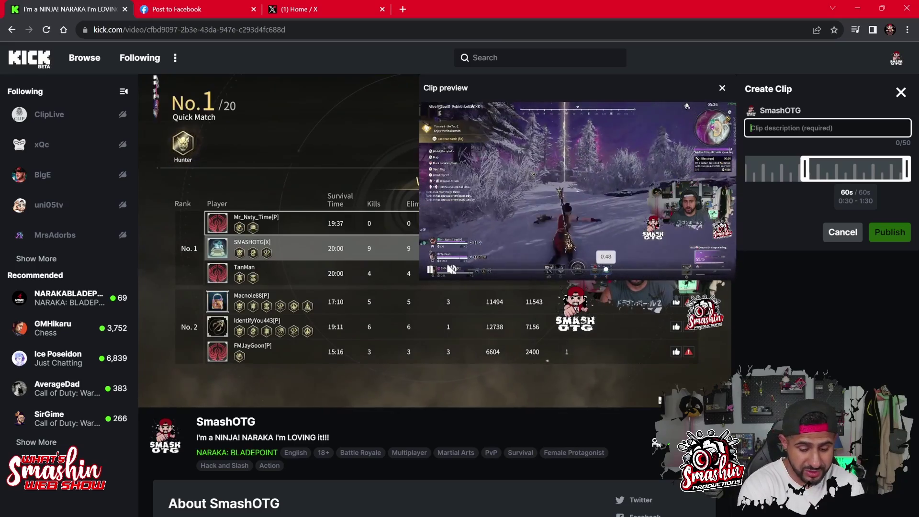
text(Nar)
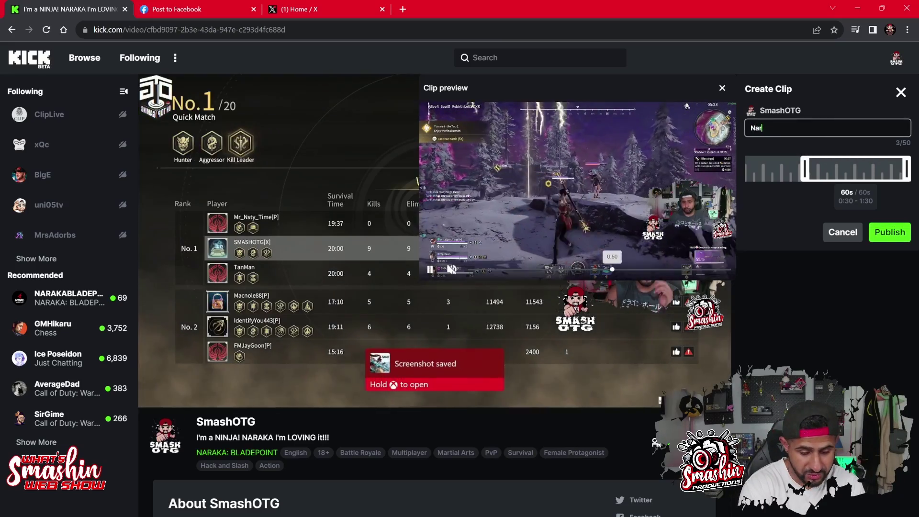
text(akaBlade)
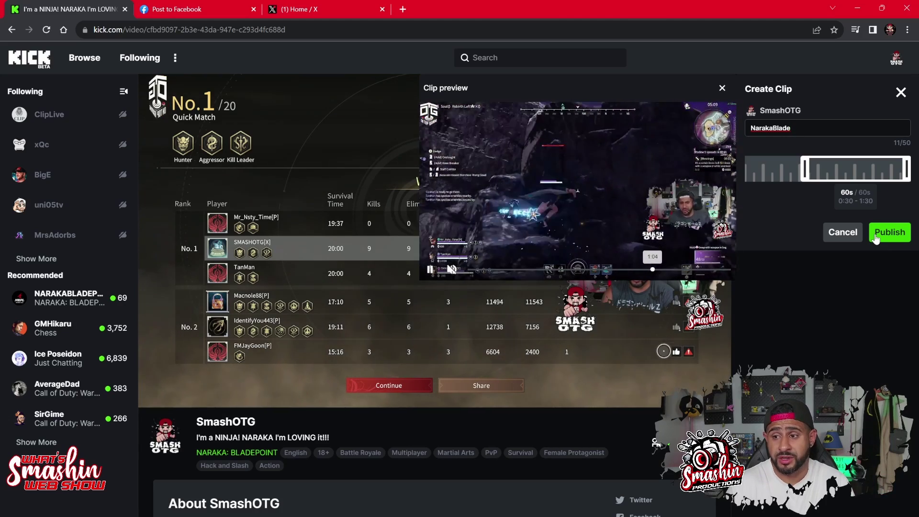
click(876, 234)
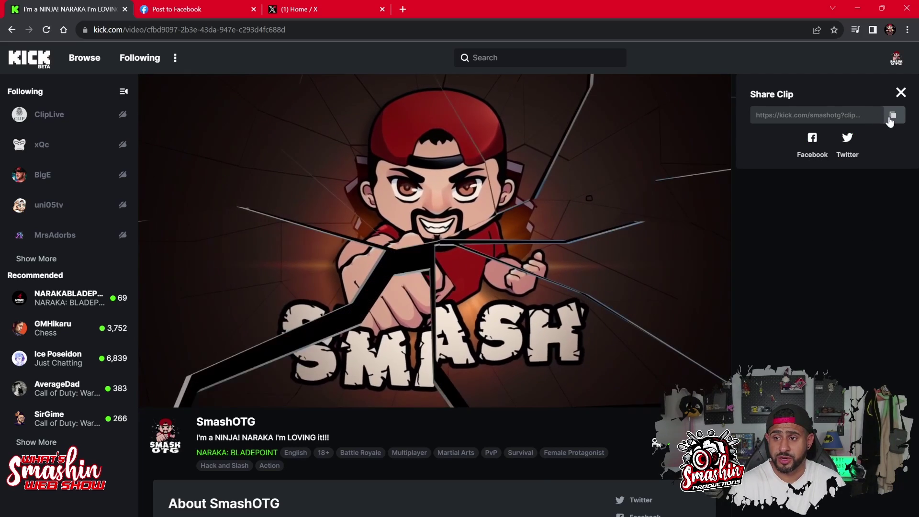
Step: Copy the new clip's share link, then return to the SmashOTG channel's Clips list
click(890, 120)
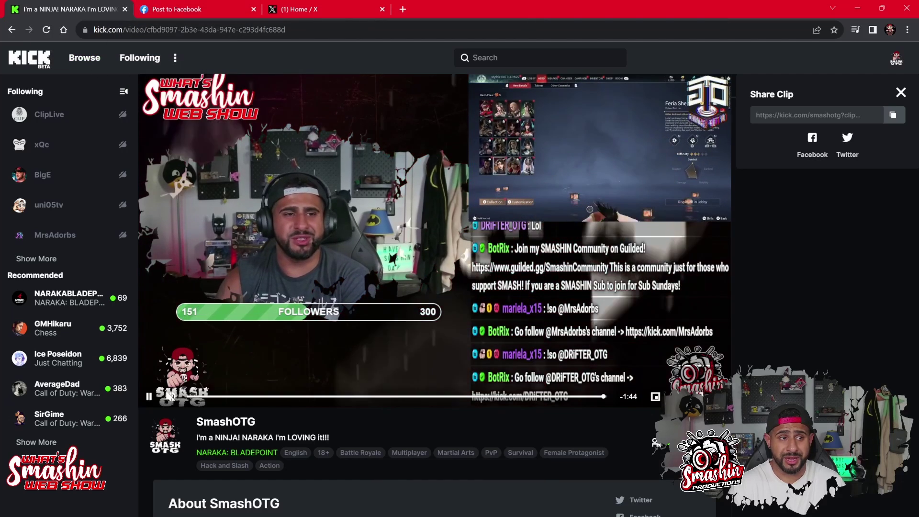
click(11, 29)
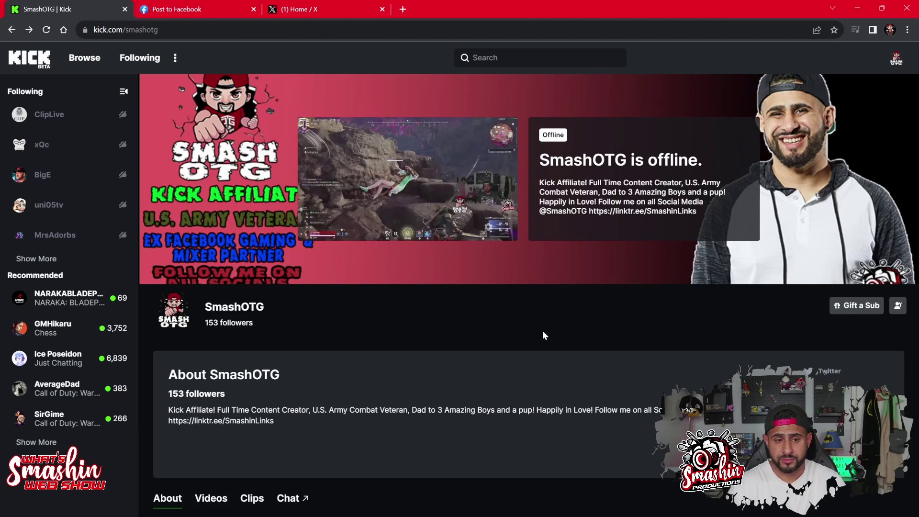
scroll(542, 330, down, 3)
scroll(278, 308, down, 1)
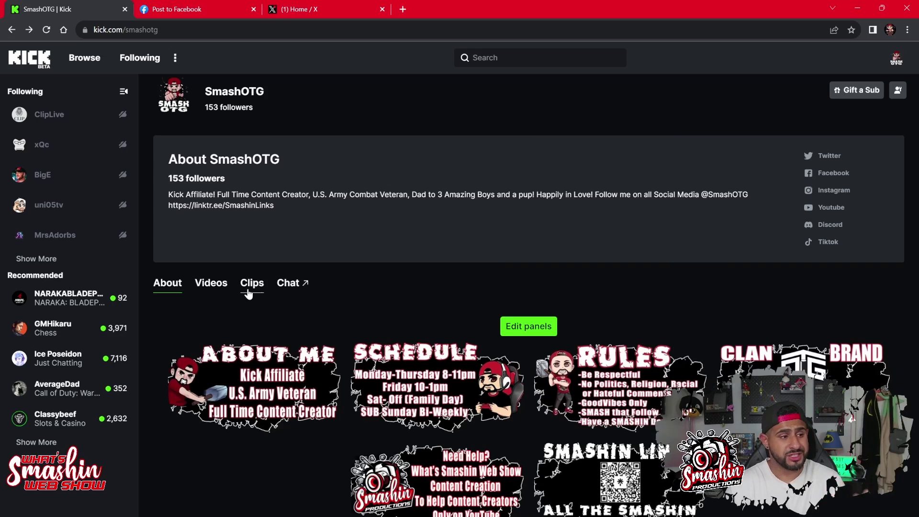
click(248, 293)
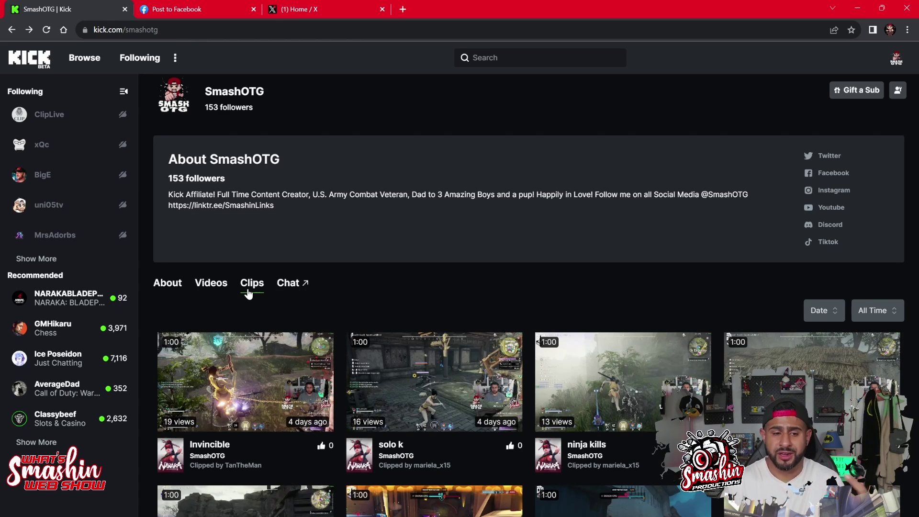
Step: Open the ninja kills clip, accept the mature warning, mute it, and convert it to a mobile short
scroll(393, 264, down, 2)
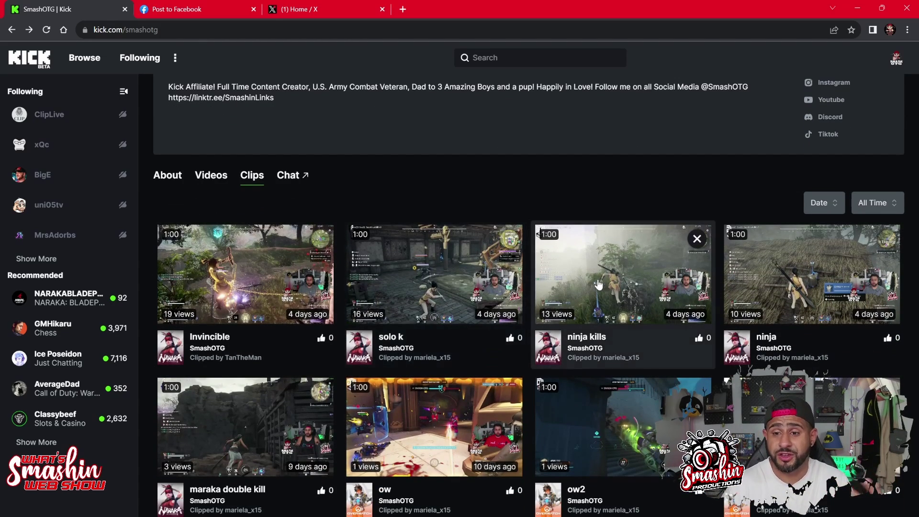
click(624, 263)
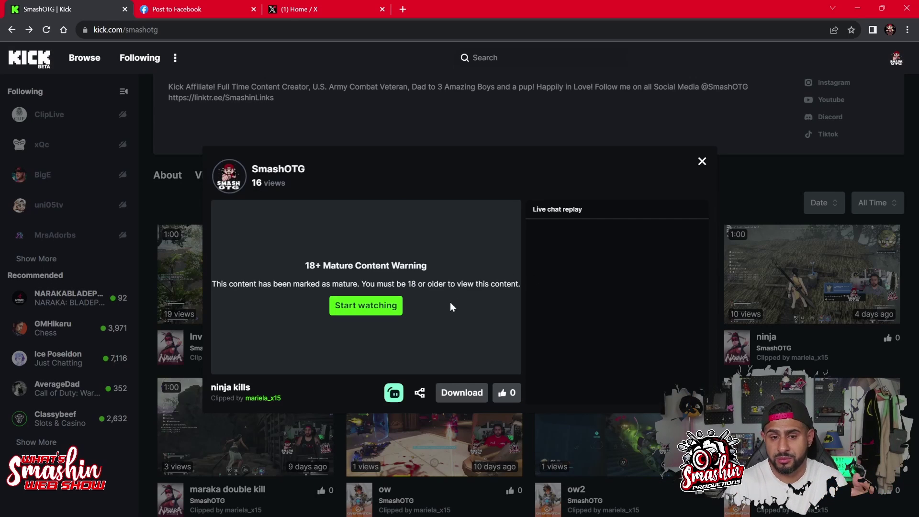
click(387, 310)
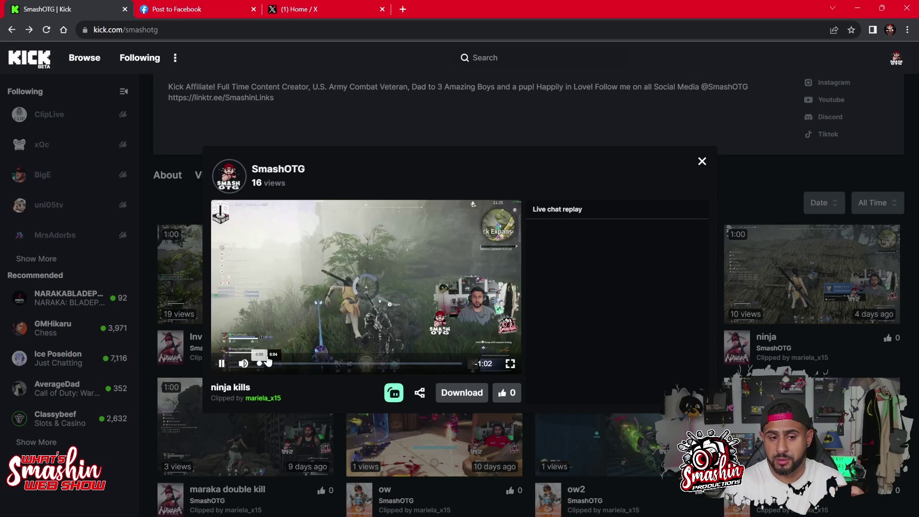
click(243, 364)
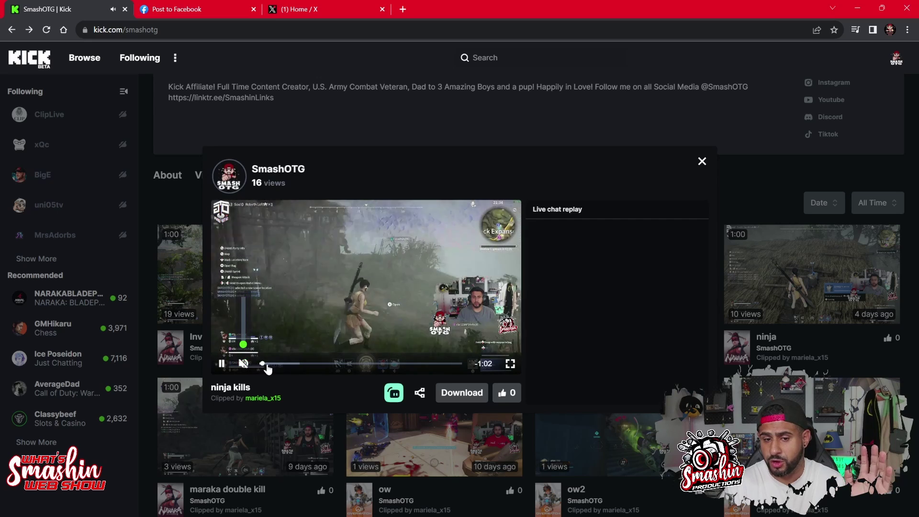
click(392, 393)
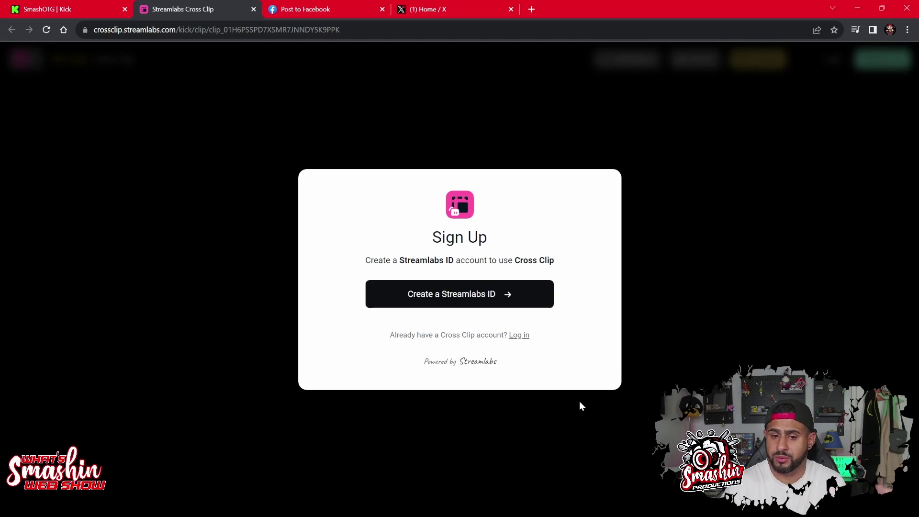
Step: Dismiss the Cross Clip sign-up prompt and close the Streamlabs tab, returning to Kick
click(461, 134)
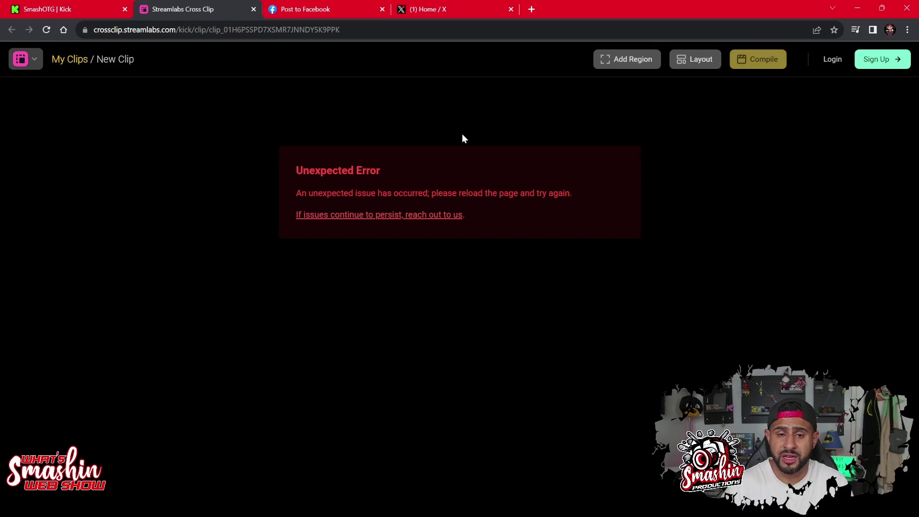
click(254, 9)
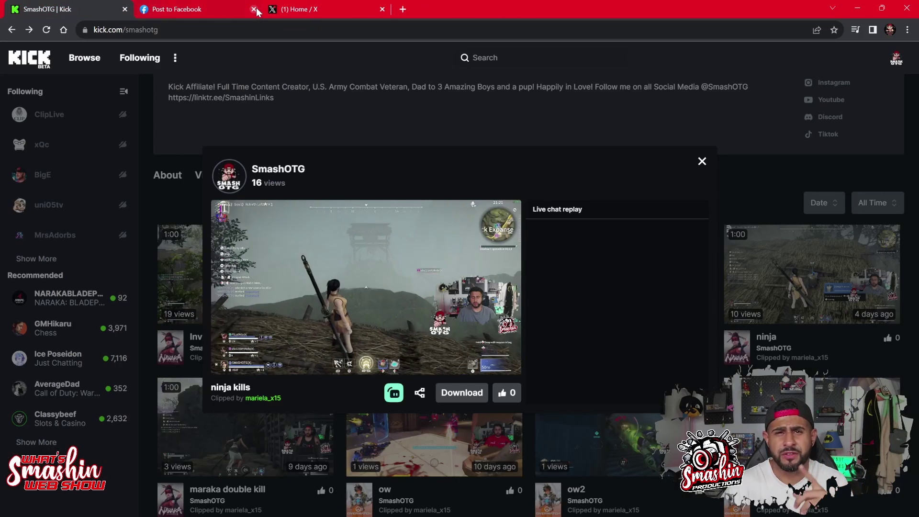